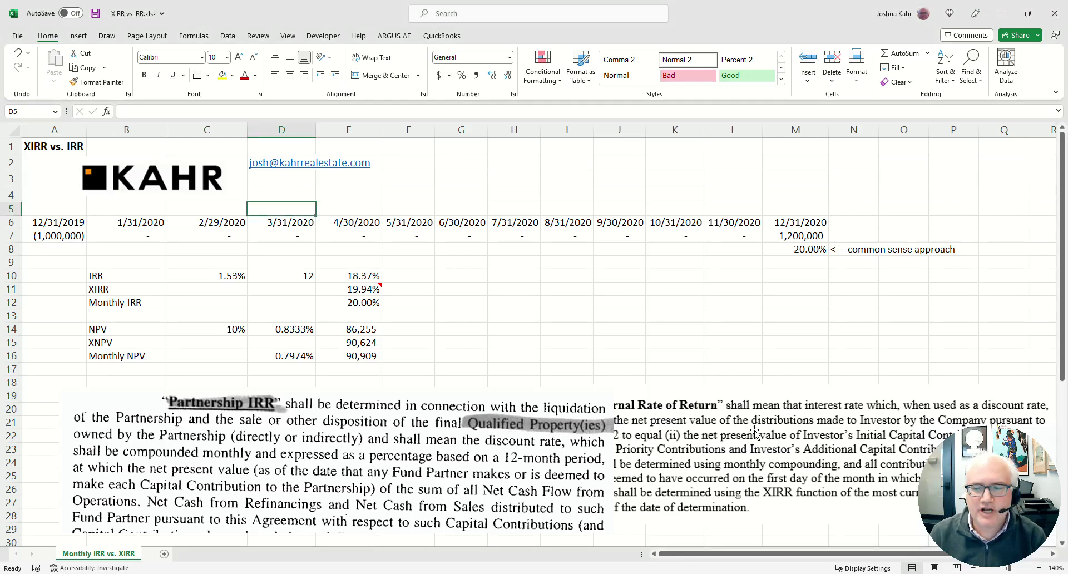
Nudge the Internal Rate of Return clause picture about 85 px right, then select the KAHR logo.
{"action": "left_click_drag", "start_coordinate": [747, 444], "coordinate": [827, 437]}
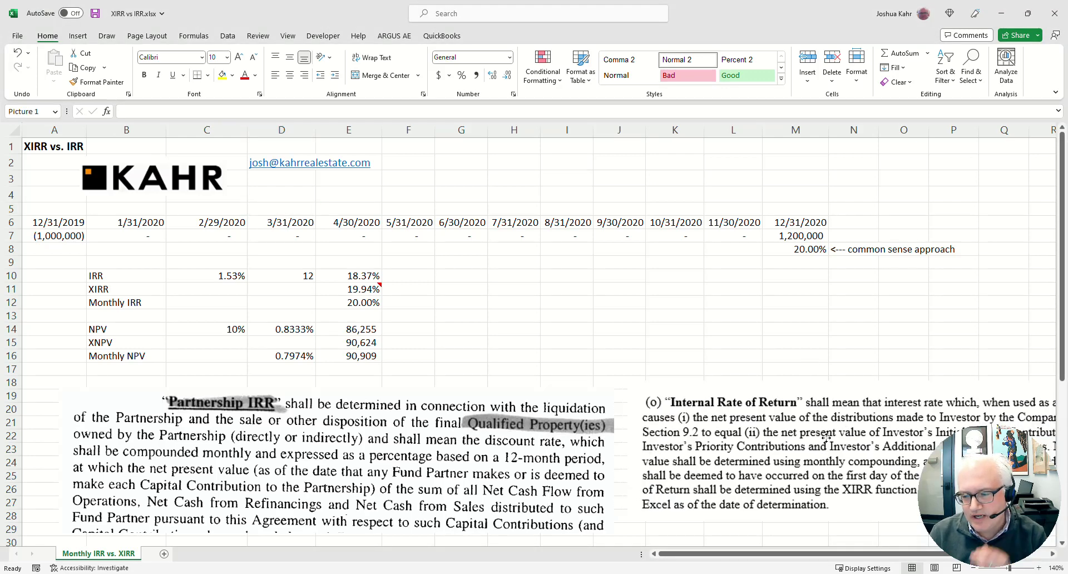
{"action": "left_click", "coordinate": [299, 206]}
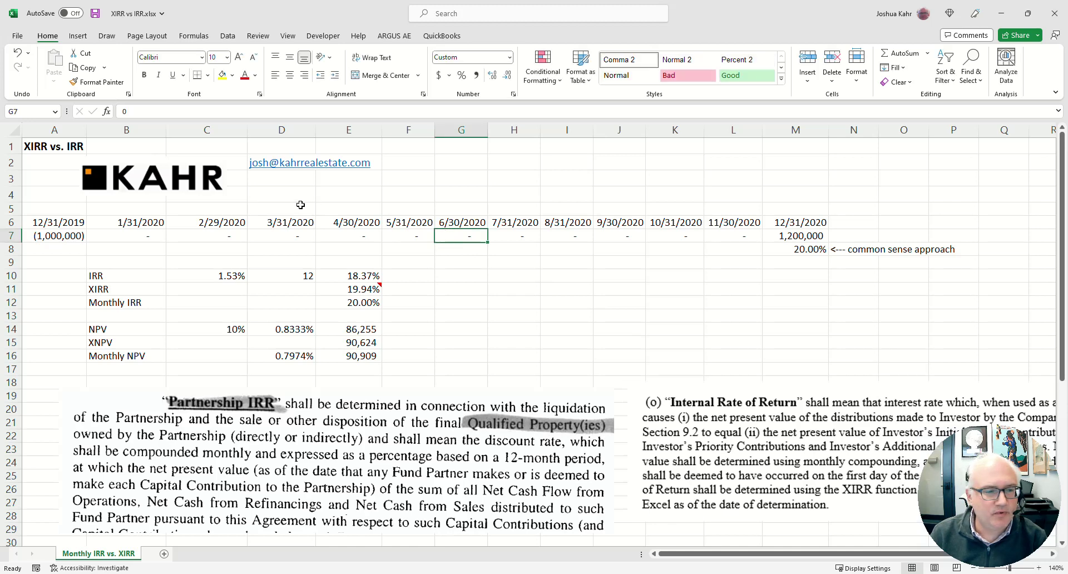
{"action": "left_click", "coordinate": [52, 152]}
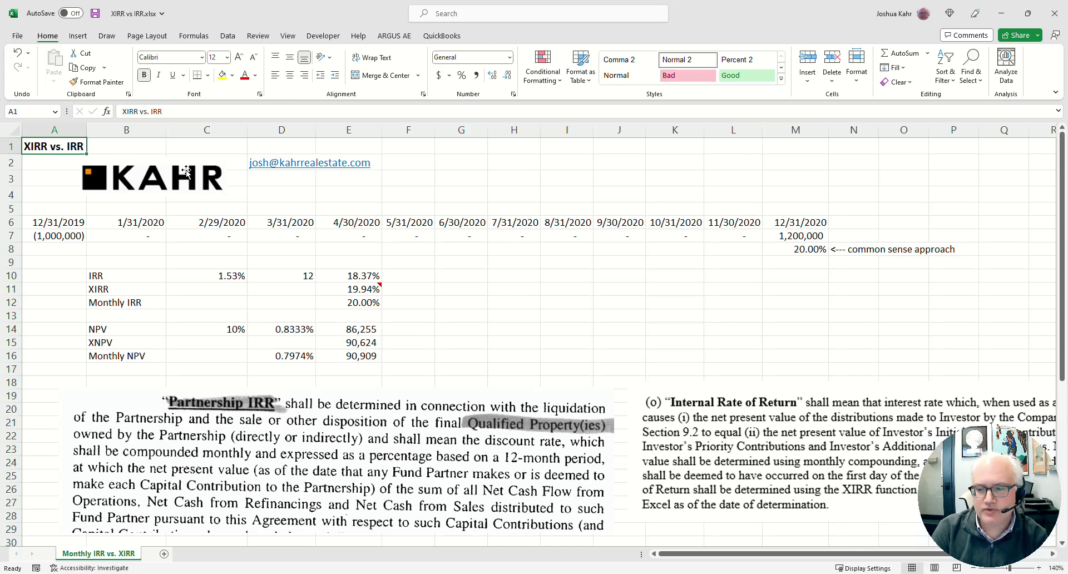
{"action": "left_click", "coordinate": [214, 187]}
{"action": "left_click", "coordinate": [262, 189]}
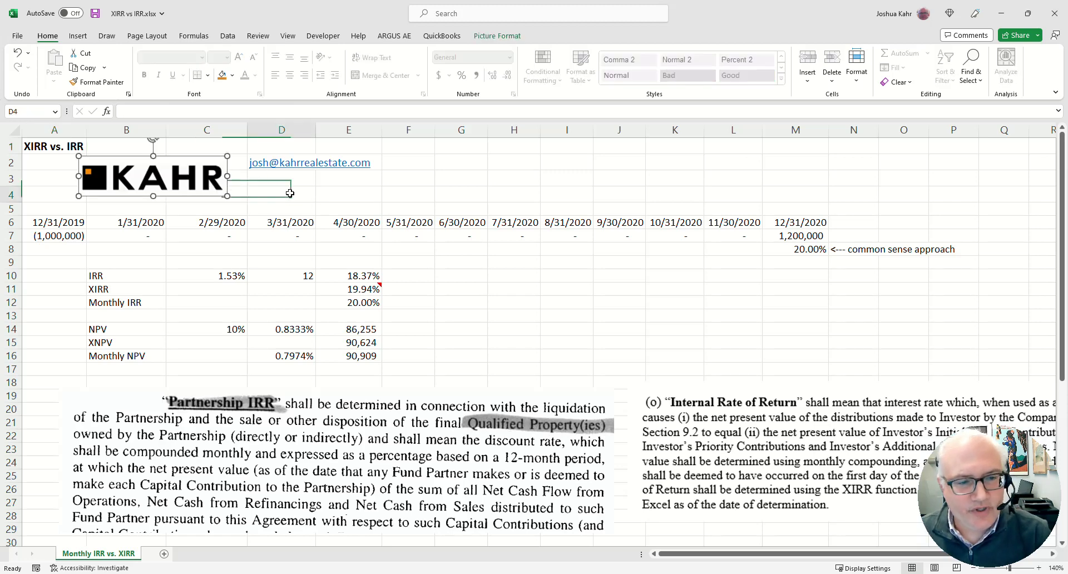
{"action": "left_click", "coordinate": [61, 224]}
{"action": "left_click", "coordinate": [63, 234]}
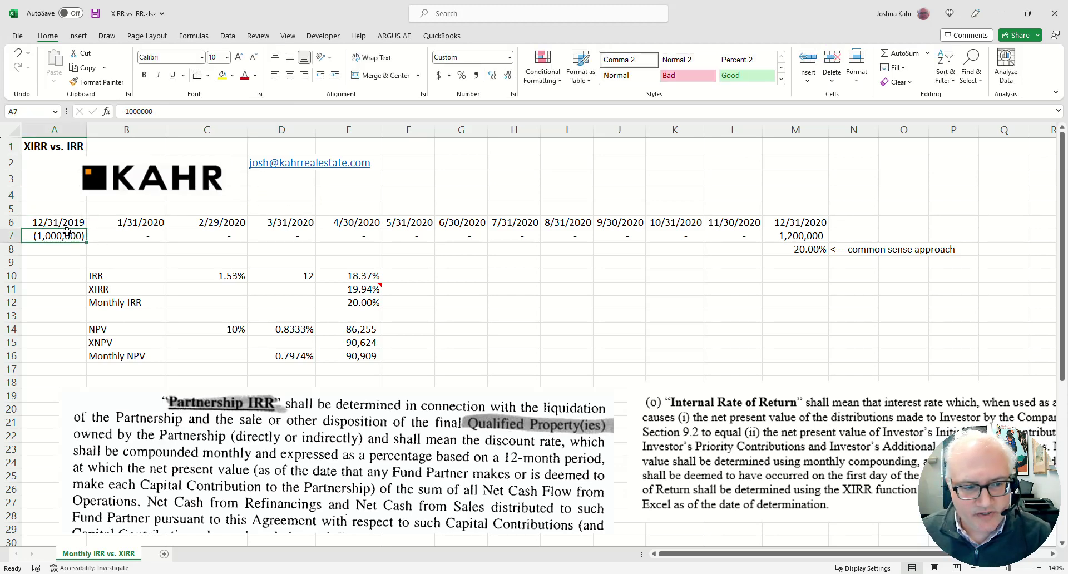
{"action": "left_click", "coordinate": [799, 234]}
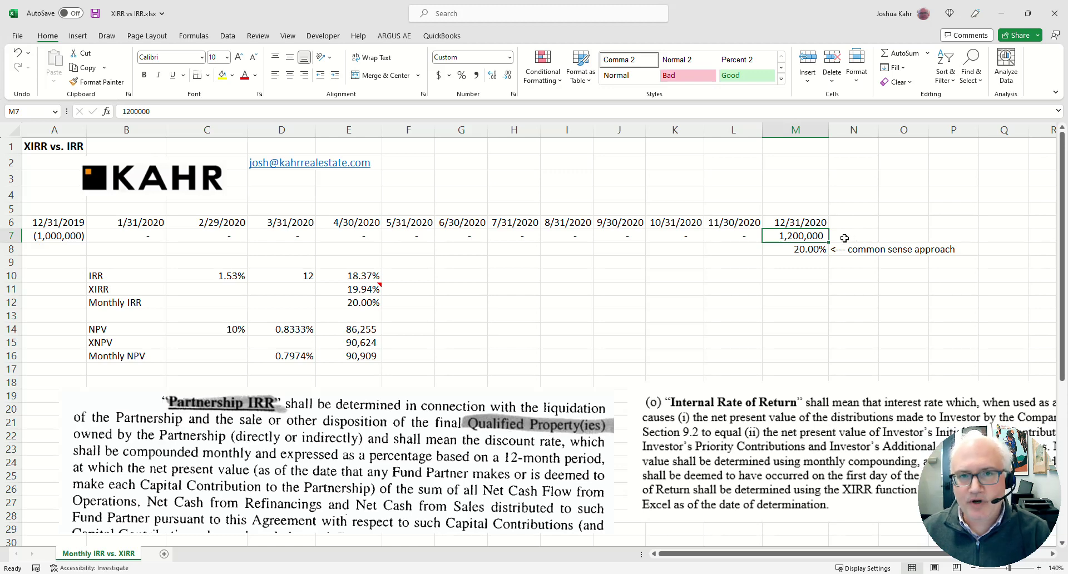
{"action": "left_click", "coordinate": [797, 253]}
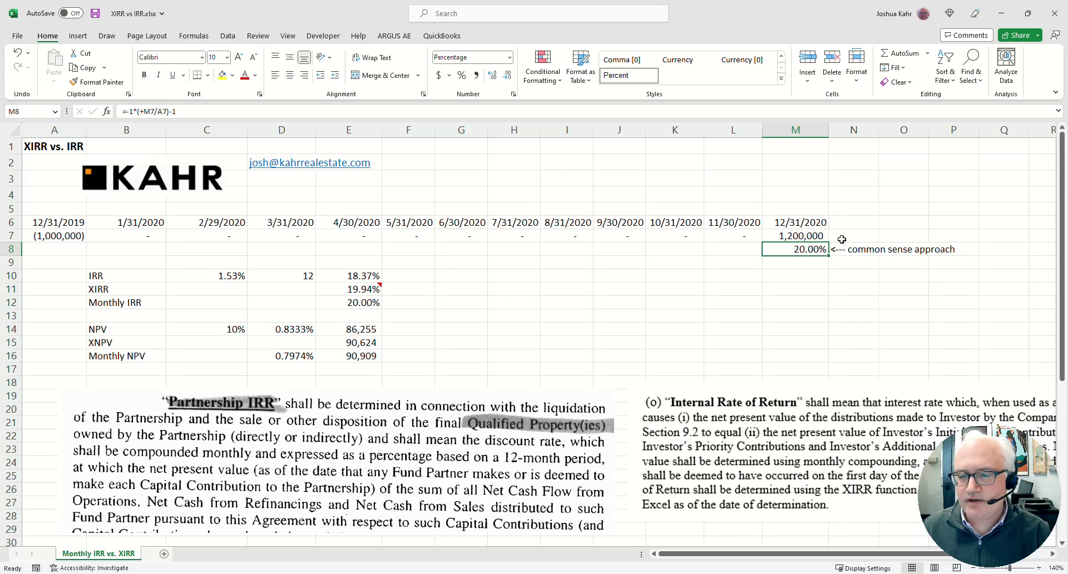
{"action": "left_click", "coordinate": [868, 247]}
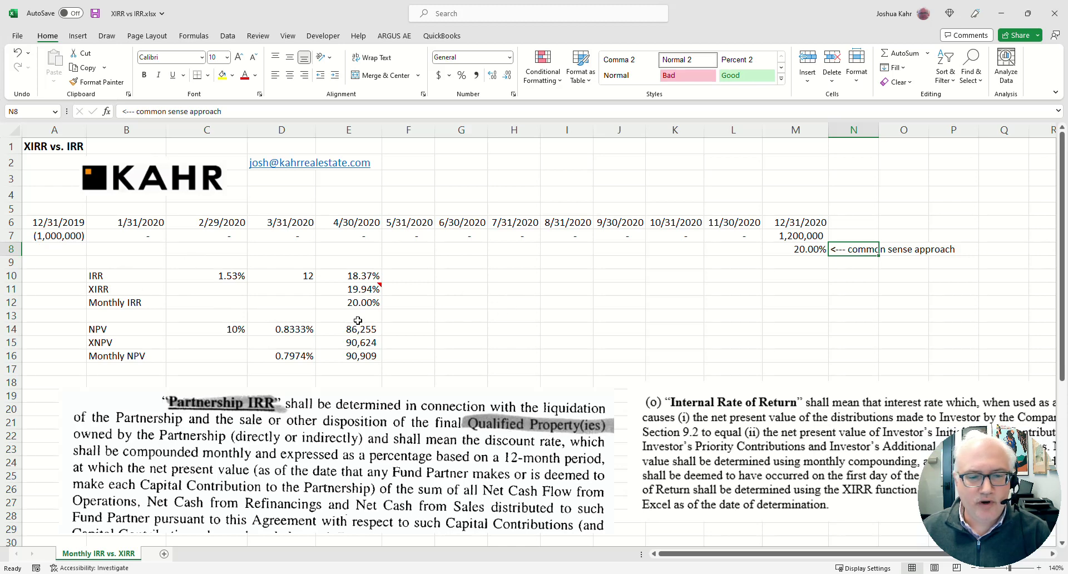
{"action": "left_click", "coordinate": [418, 306]}
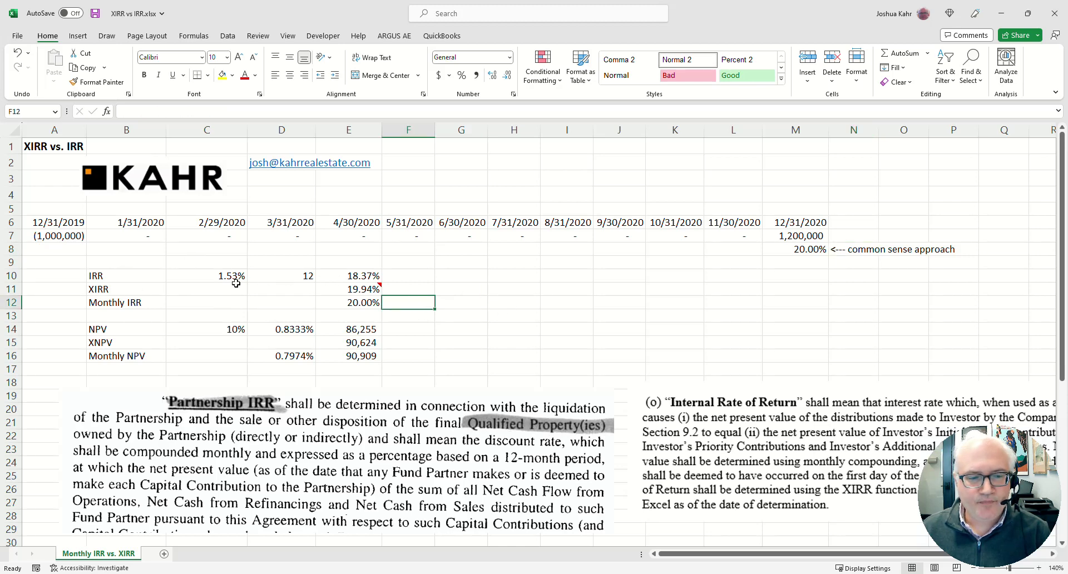
{"action": "left_click", "coordinate": [217, 280]}
Confirm =IRR(A7:M7) in C10 (1.53%) and enter =C10*D10 in E10 for 18.37%.
{"action": "key", "text": "F2"}
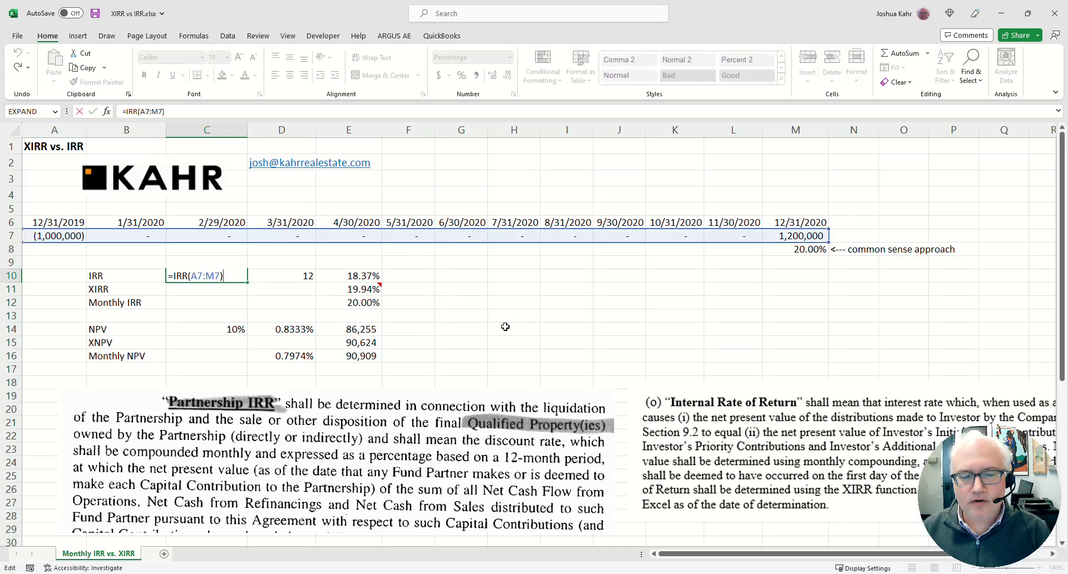
{"action": "key", "text": "Tab"}
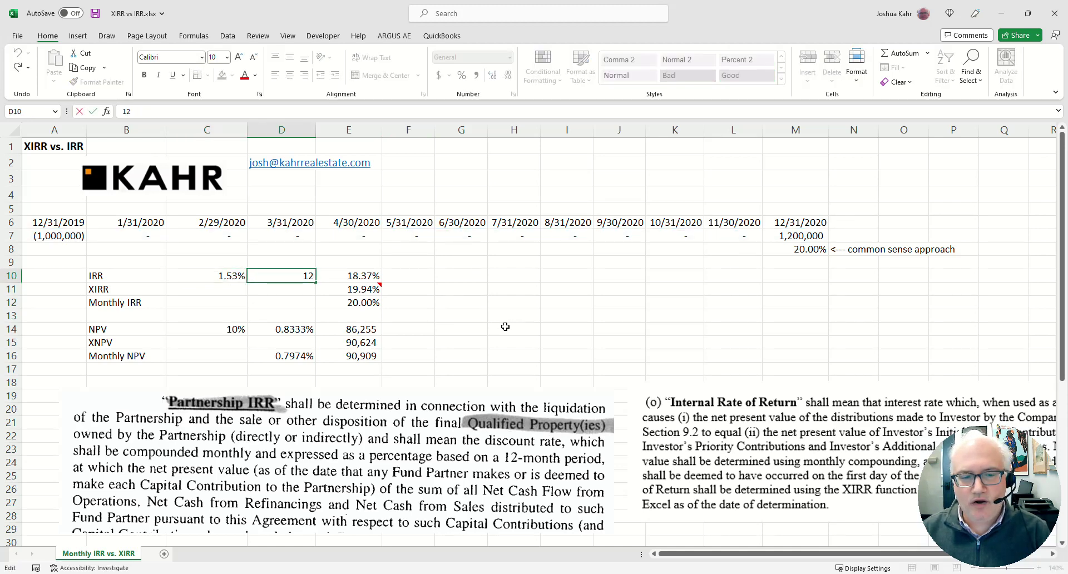
{"action": "key", "text": "Tab"}
{"action": "type", "text": "=C10*D10"}
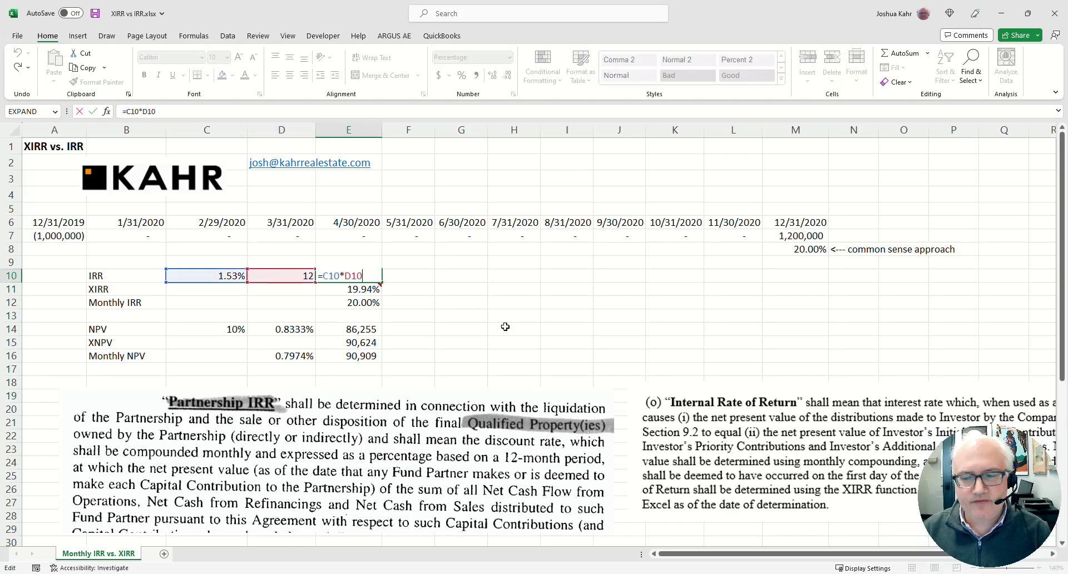
{"action": "key", "text": "ctrl+Return"}
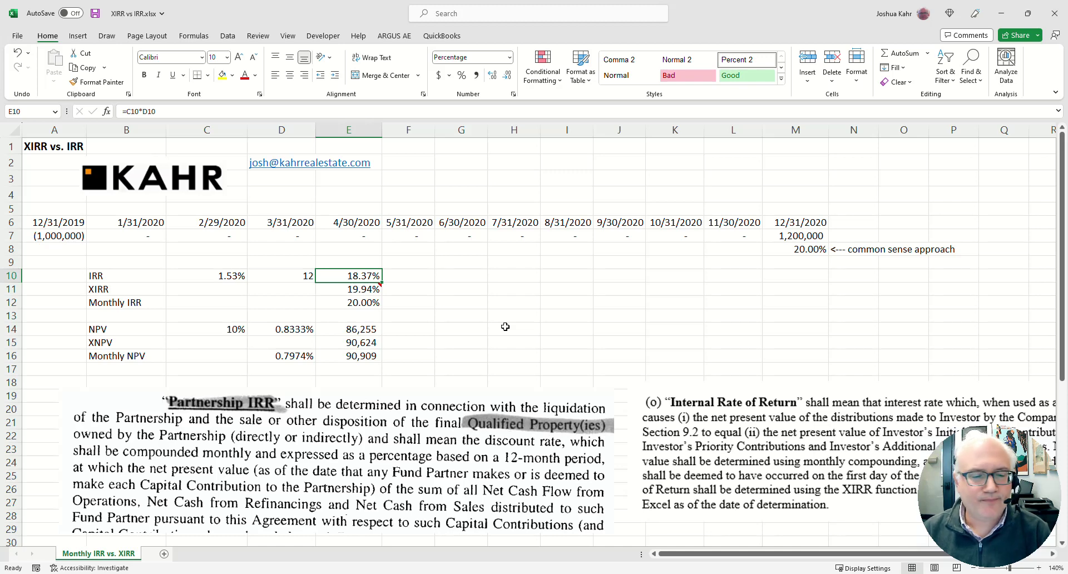
{"action": "key", "text": "Down"}
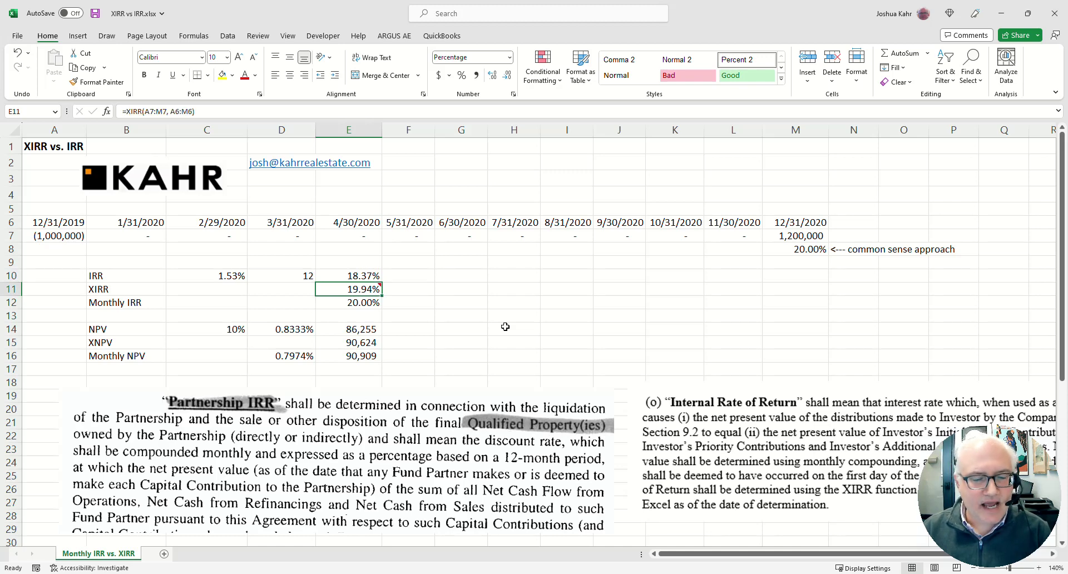
Confirm =XIRR(A7:M7, A6:M6) in E11, returning 19.94%.
{"action": "key", "text": "F2"}
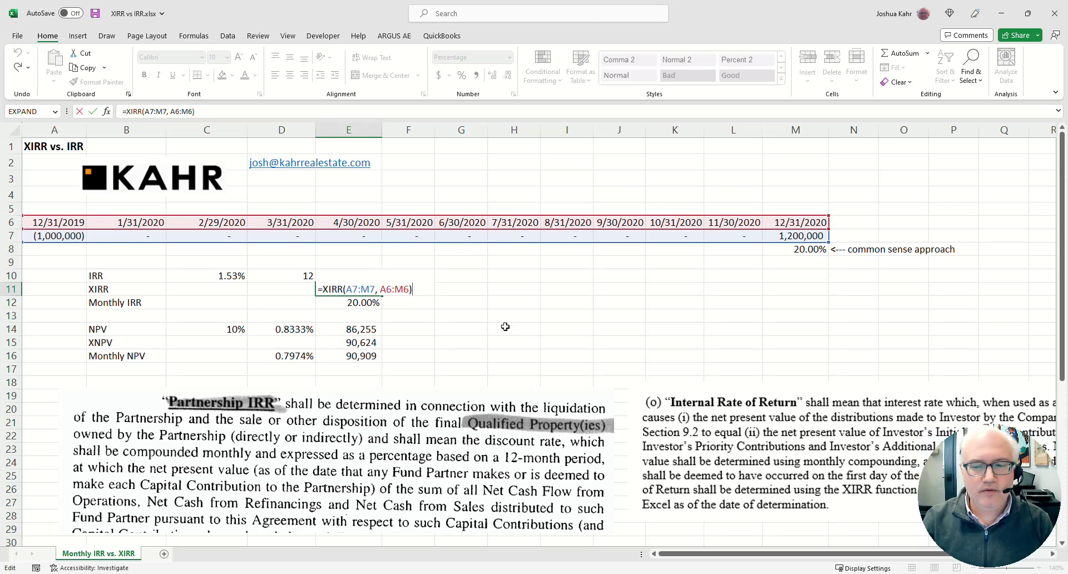
{"action": "key", "text": "ctrl+Return"}
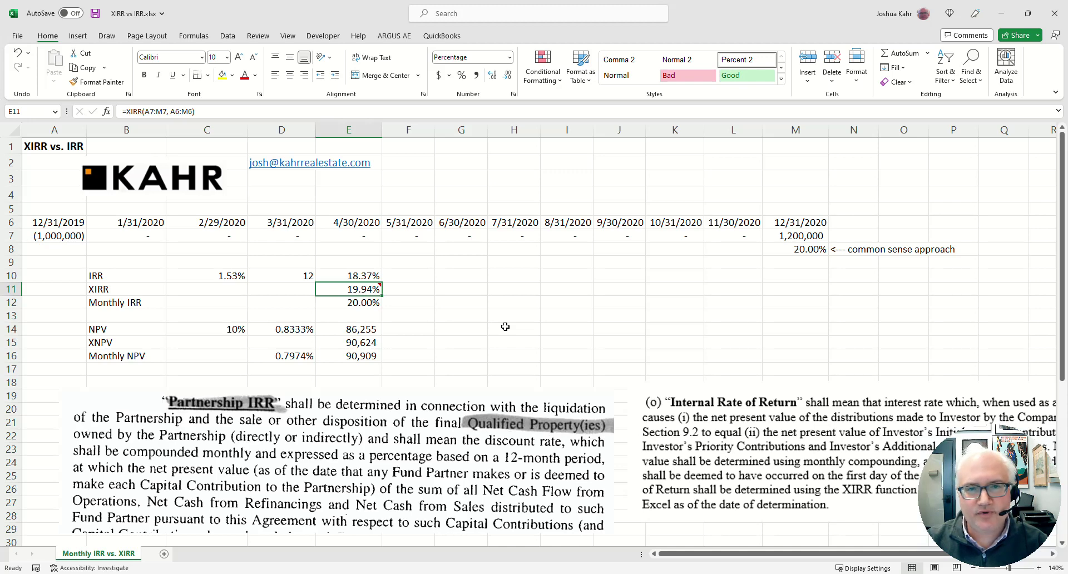
Confirm =(1+IRR(A7:M7))^12-1 in E12 for 20.00% and compare it with E10 and E11.
{"action": "key", "text": "Down"}
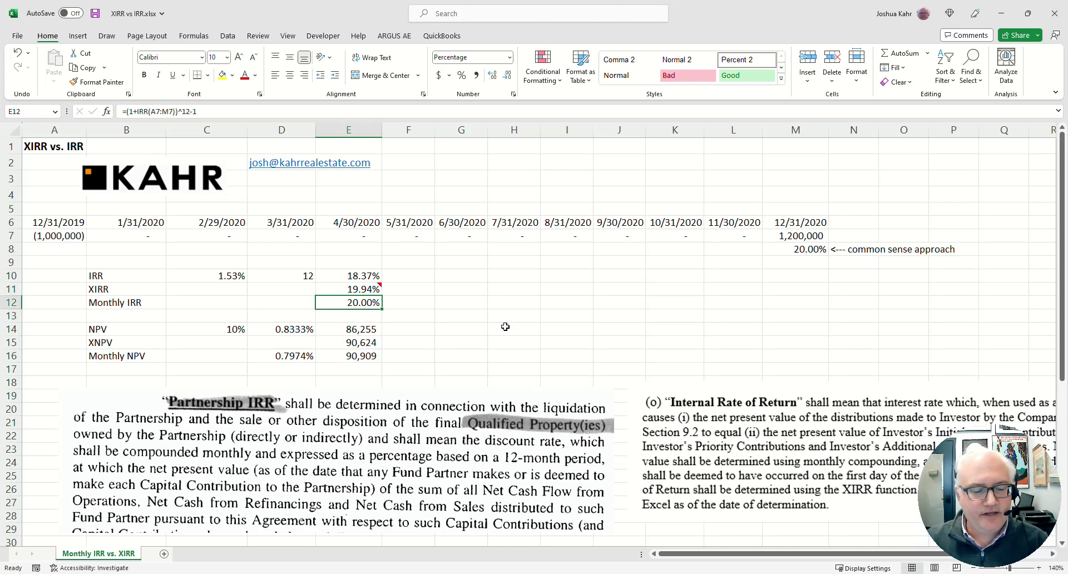
{"action": "key", "text": "F2"}
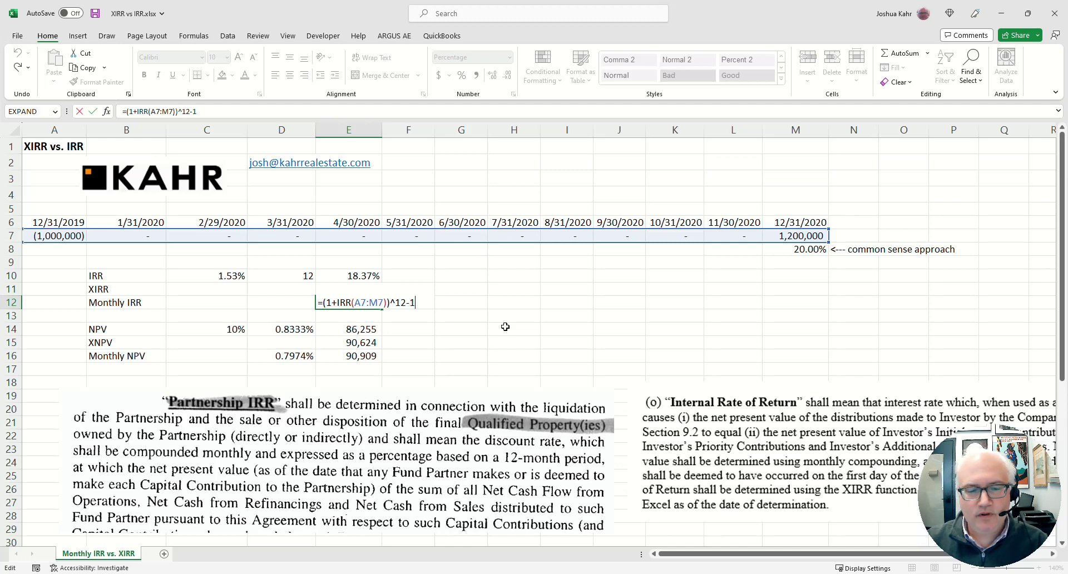
{"action": "key", "text": "ctrl+Return"}
{"action": "key", "text": "Up"}
{"action": "key", "text": "Up"}
{"action": "key", "text": "Down"}
{"action": "key", "text": "Down"}
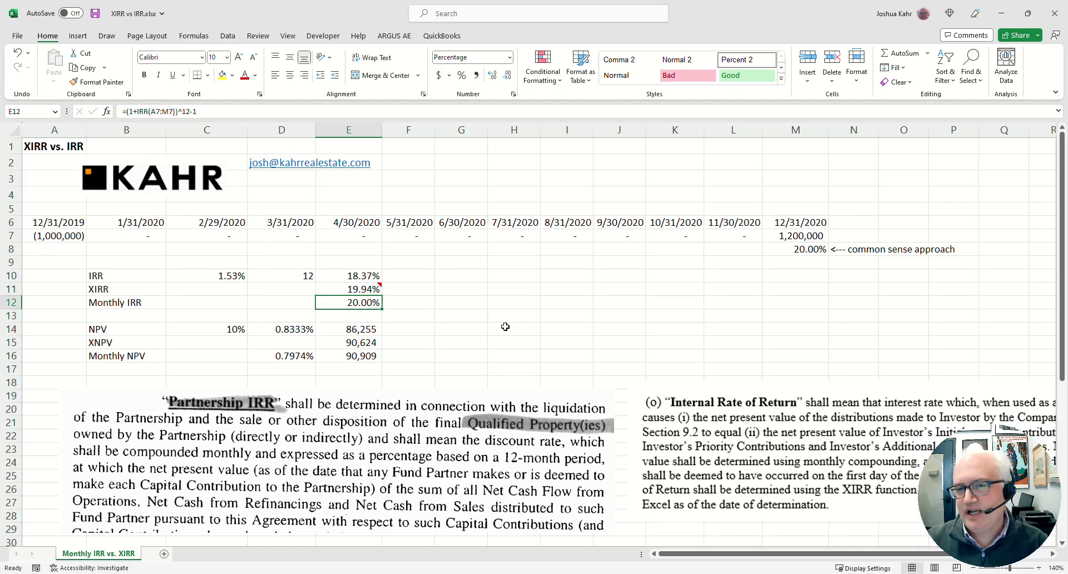
{"action": "key", "text": "Up"}
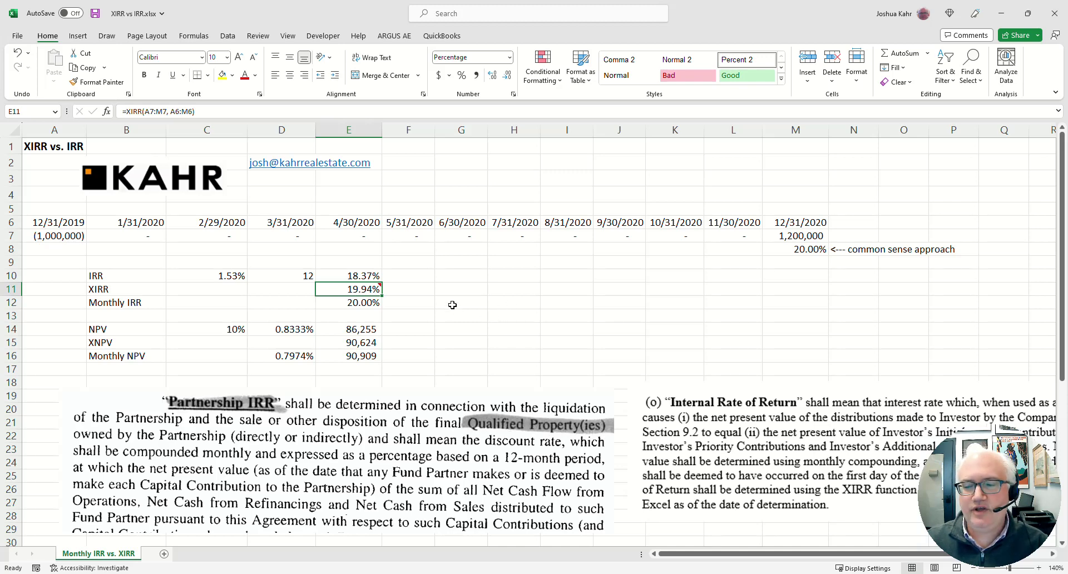
{"action": "mouse_move", "coordinate": [377, 290]}
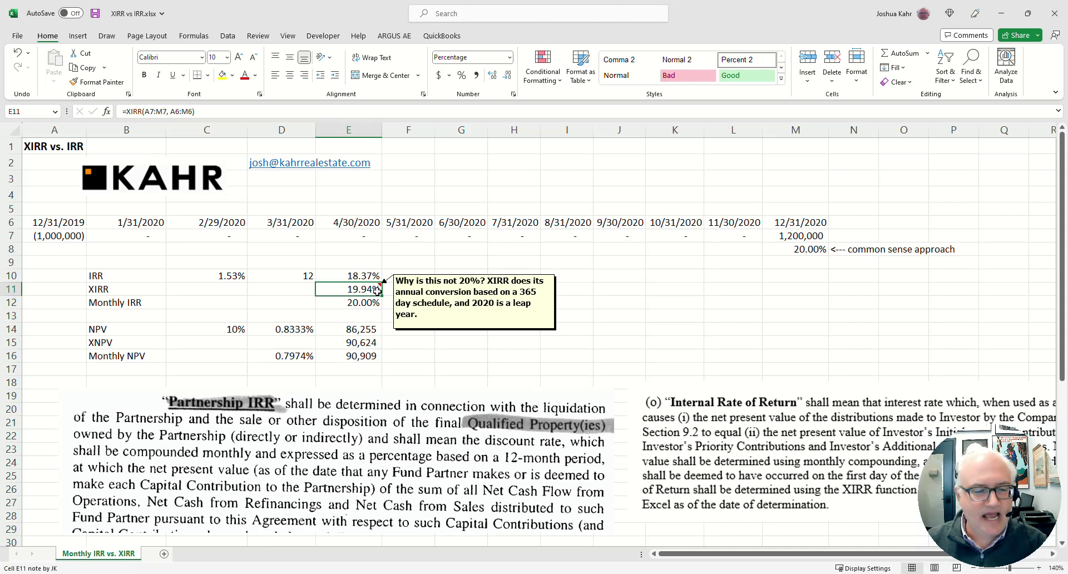
{"action": "key", "text": "Down"}
{"action": "key", "text": "Down"}
{"action": "key", "text": "Down"}
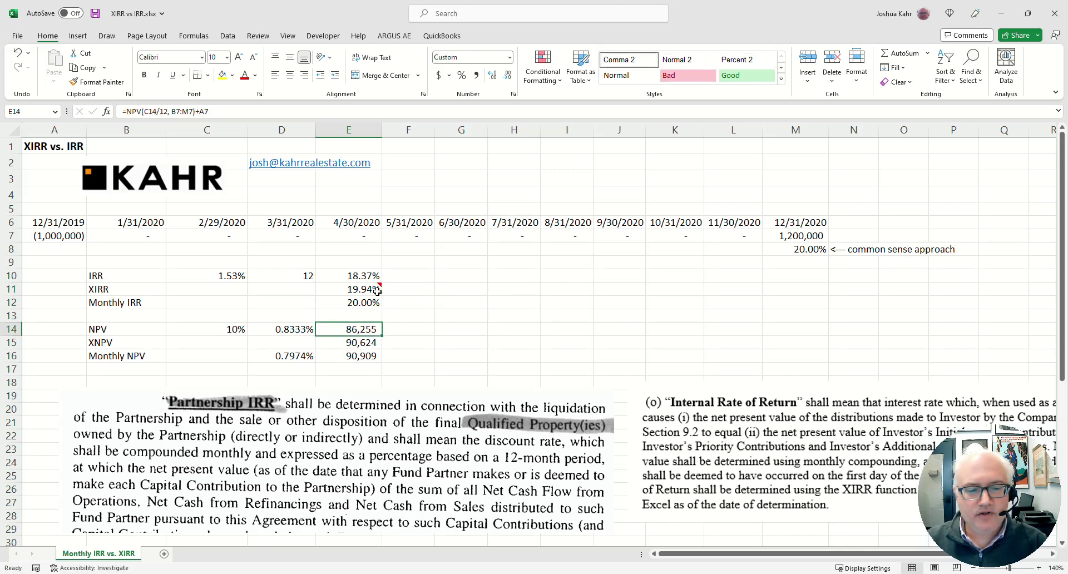
Confirm the NPV formula showing 86,255 and the D16 monthly rate formula showing 0.7974%.
{"action": "key", "text": "F2"}
{"action": "key", "text": "Return"}
{"action": "key", "text": "Down"}
{"action": "key", "text": "Left"}
{"action": "key", "text": "F2"}
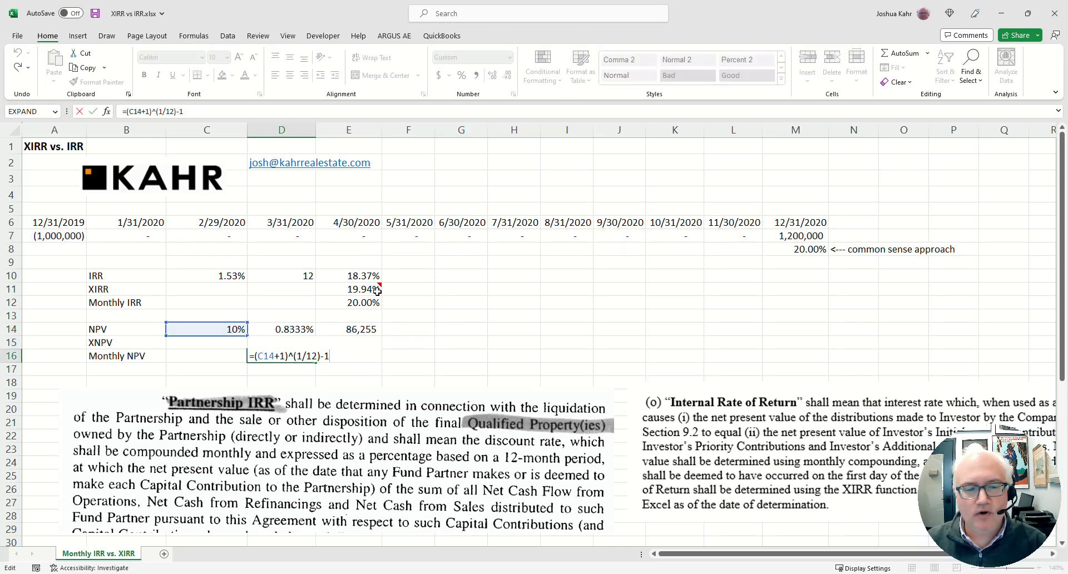
{"action": "key", "text": "shift+Return"}
Commit =XNPV(C14,A7:M7,A6:M6) in E15 for 90,624, then nudge the Partnership IRR clause up-left.
{"action": "key", "text": "Right"}
{"action": "key", "text": "F2"}
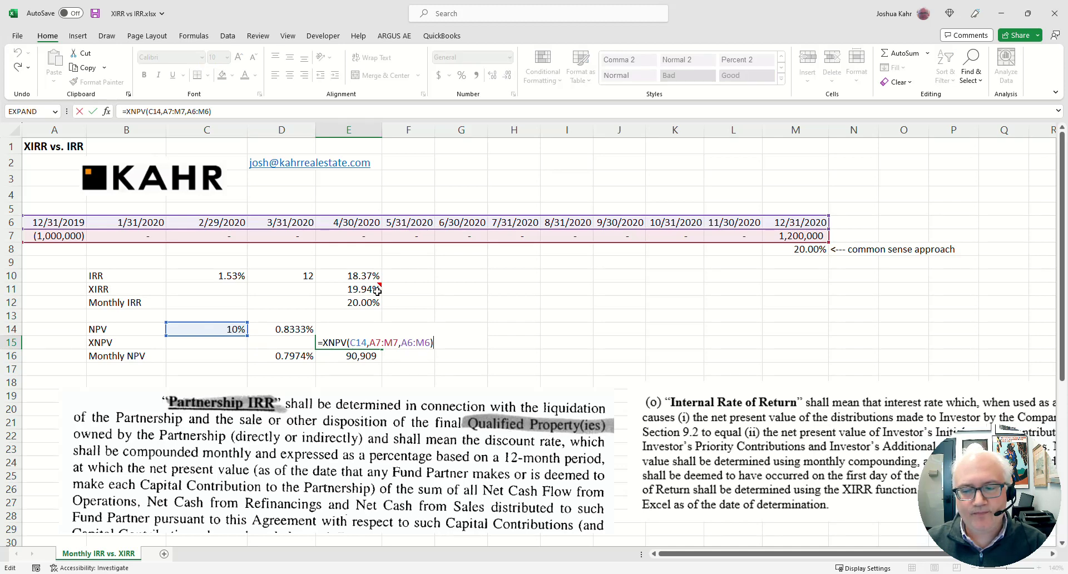
{"action": "key", "text": "ctrl+Return"}
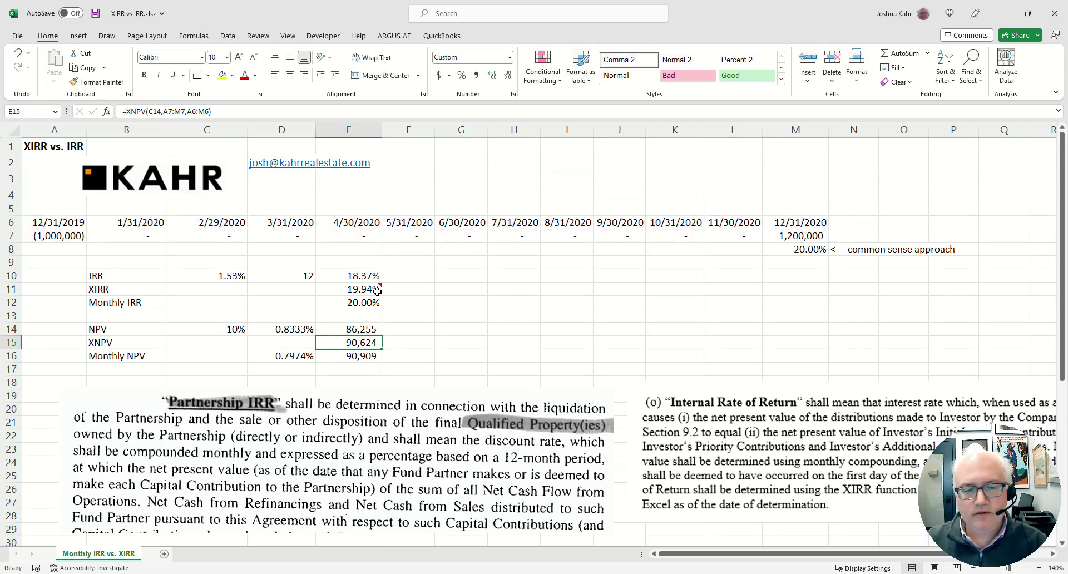
{"action": "key", "text": "Down"}
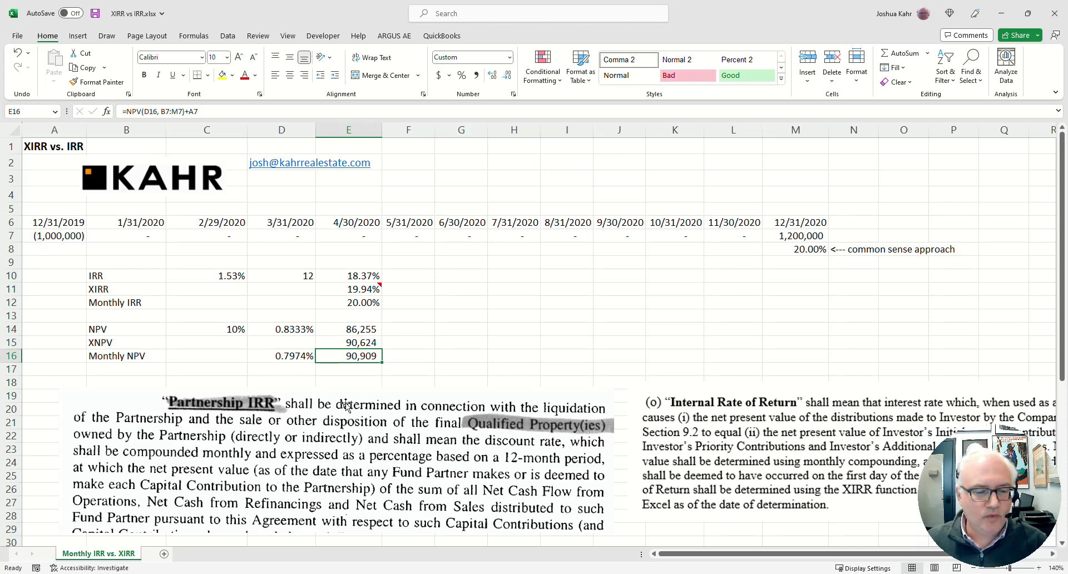
{"action": "left_click_drag", "start_coordinate": [345, 405], "coordinate": [321, 390]}
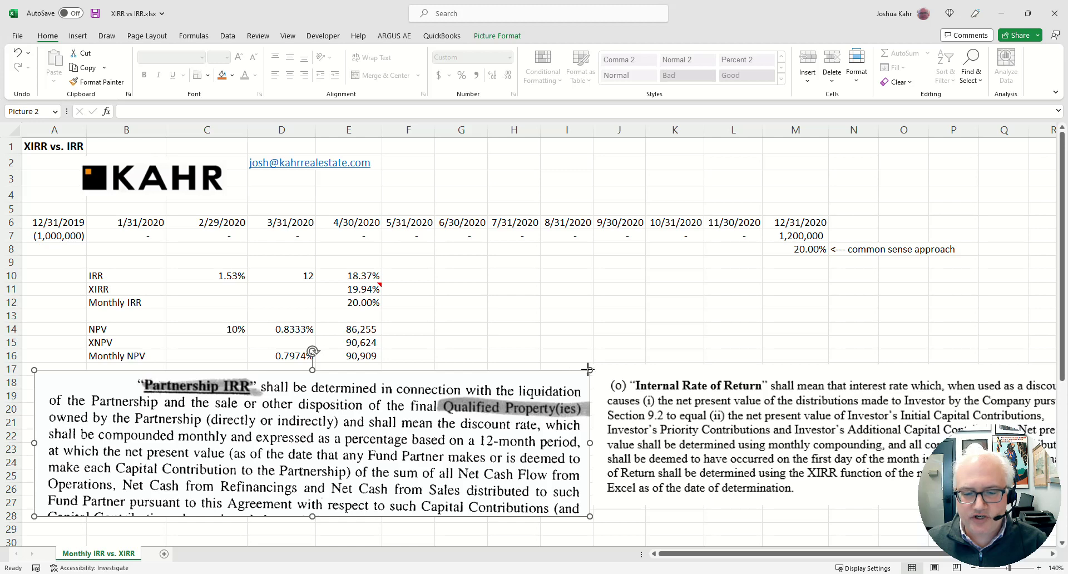
Resize the Partnership IRR picture from its corner, move both clause pictures left, then review E12's formula.
{"action": "left_click_drag", "start_coordinate": [589, 370], "coordinate": [553, 378]}
{"action": "left_click", "coordinate": [639, 414]}
{"action": "left_click_drag", "start_coordinate": [639, 414], "coordinate": [602, 428]}
{"action": "left_click", "coordinate": [296, 477]}
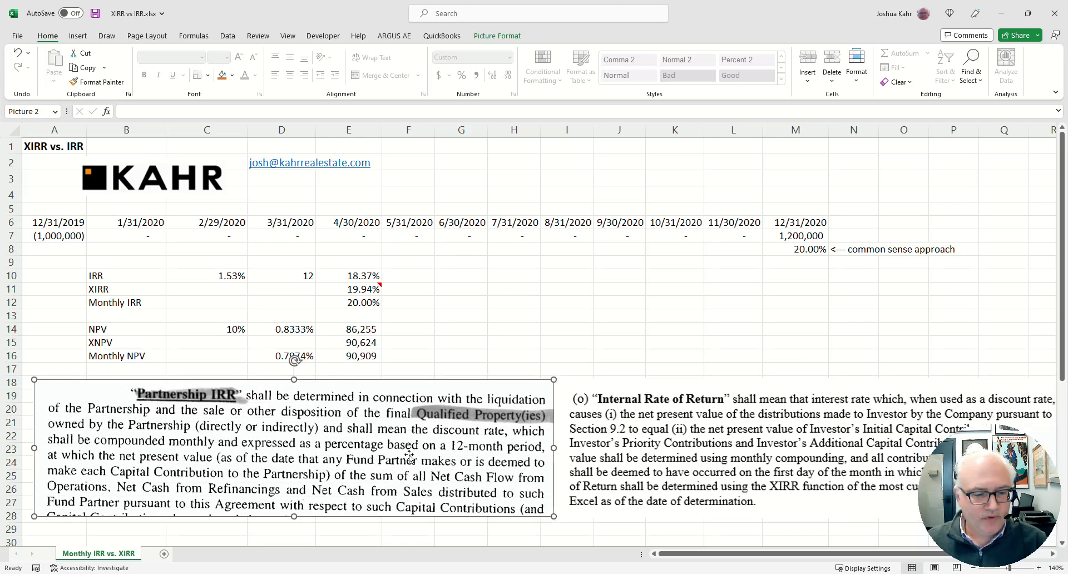
{"action": "left_click_drag", "start_coordinate": [552, 381], "coordinate": [513, 389]}
{"action": "left_click_drag", "start_coordinate": [637, 428], "coordinate": [601, 433]}
{"action": "left_click", "coordinate": [469, 357]}
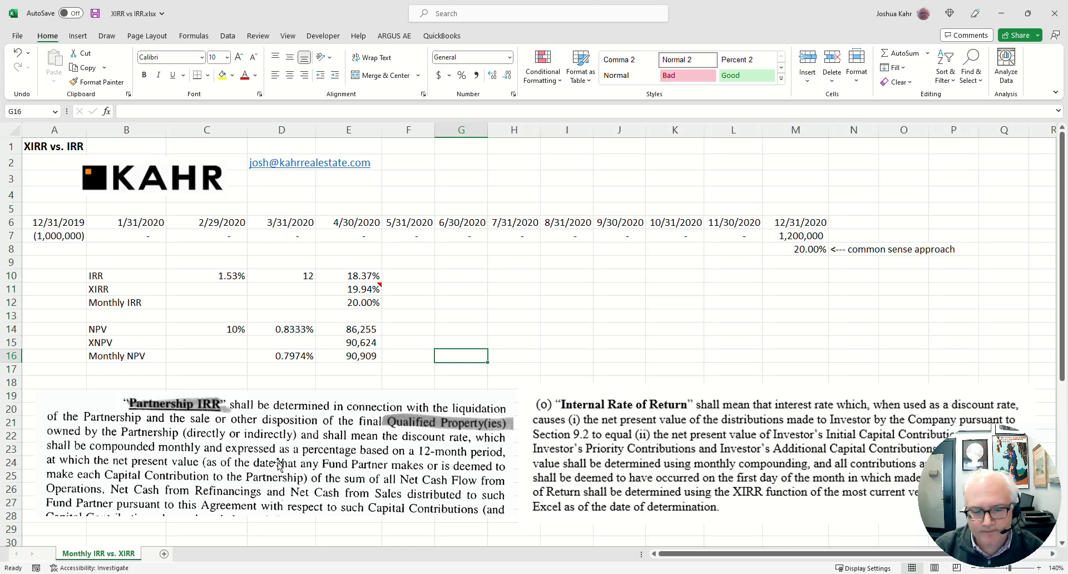
{"action": "left_click", "coordinate": [360, 304]}
{"action": "key", "text": "F2"}
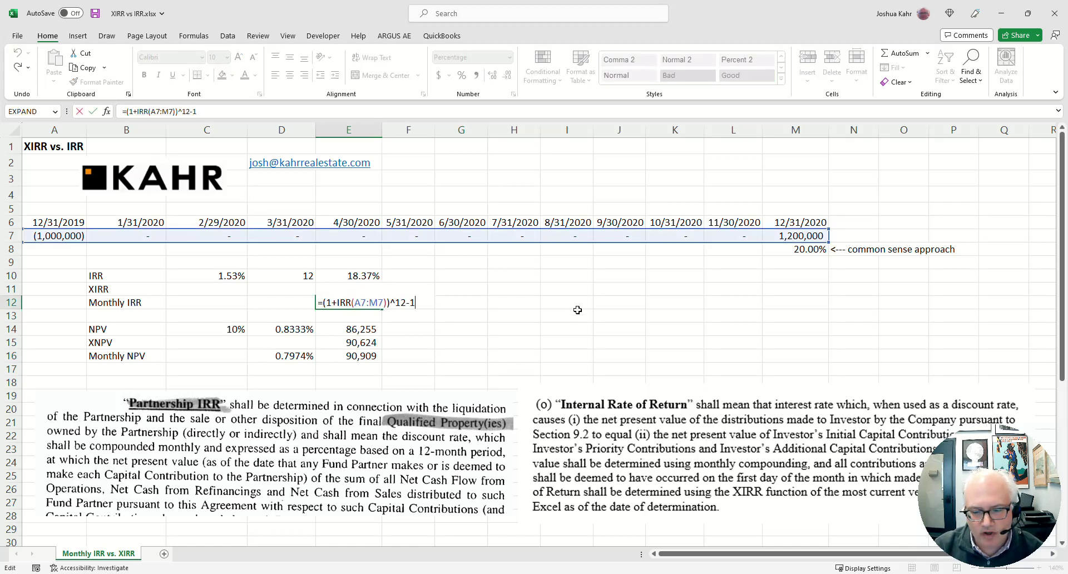
Drag the Internal Rate of Return clause picture up to rows 9–18 beside the results.
{"action": "left_click", "coordinate": [712, 399]}
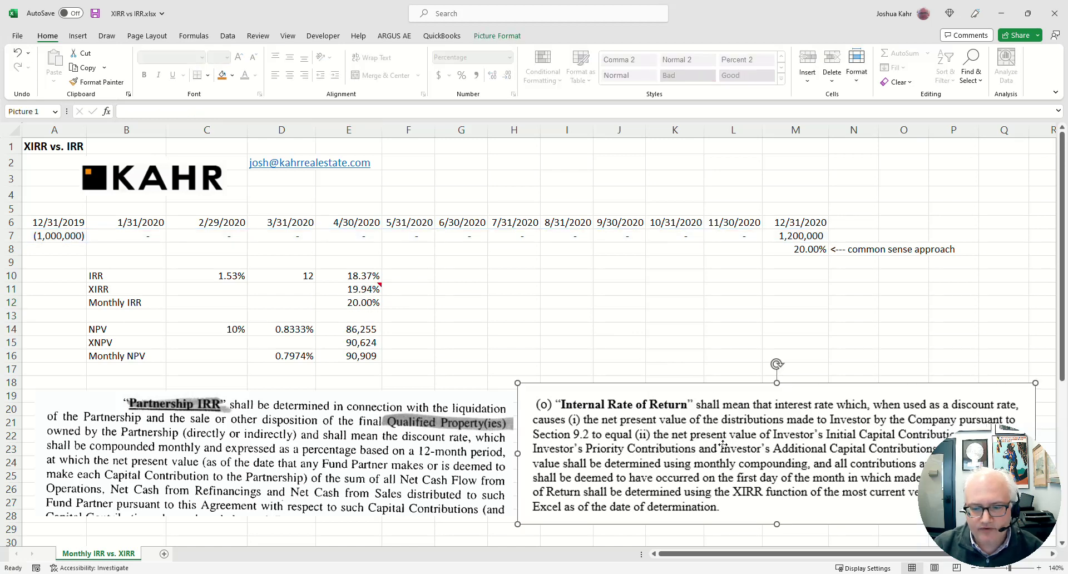
{"action": "left_click_drag", "start_coordinate": [723, 437], "coordinate": [637, 321]}
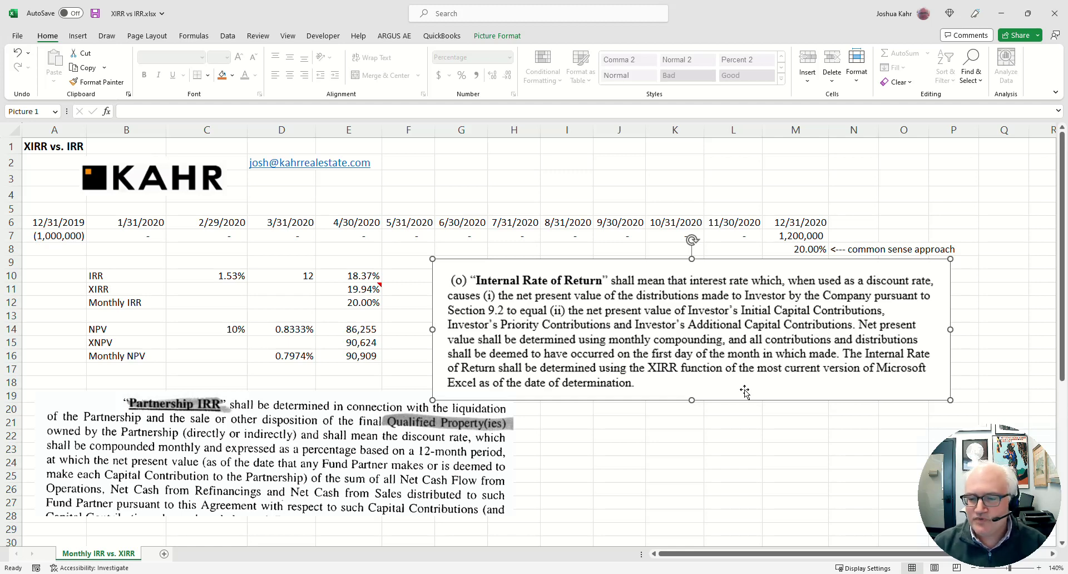
Drag the Internal Rate of Return clause back down to the lower right beside the Partnership IRR clause.
{"action": "left_click_drag", "start_coordinate": [745, 392], "coordinate": [835, 517]}
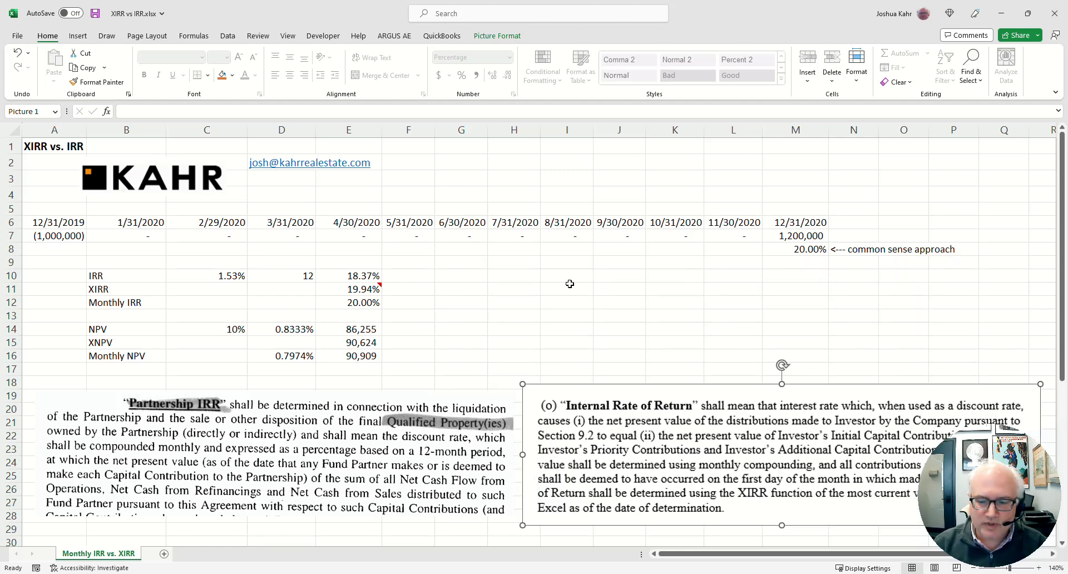
{"action": "left_click", "coordinate": [570, 285]}
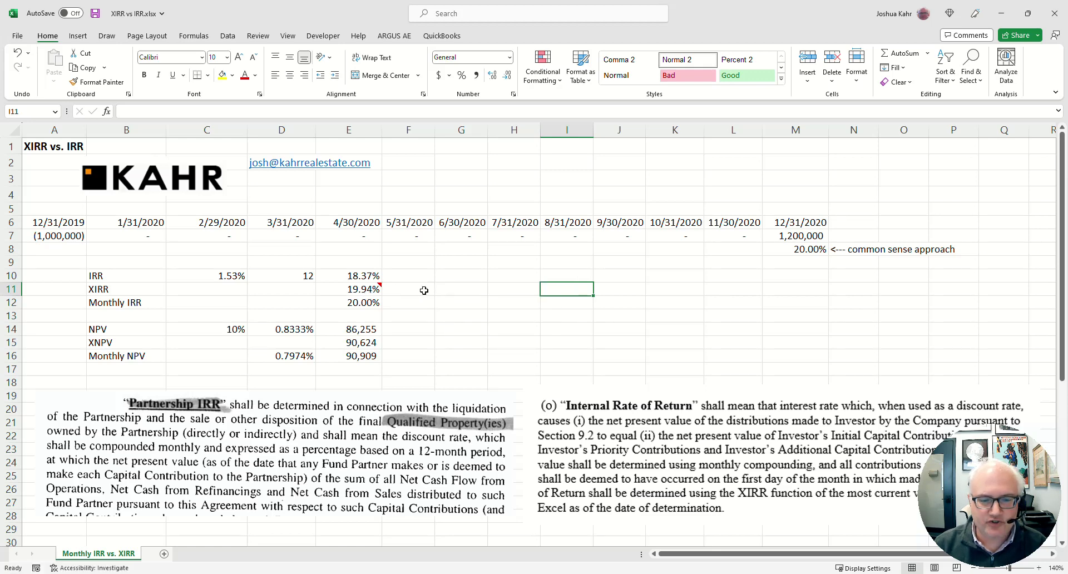
{"action": "left_click", "coordinate": [466, 474]}
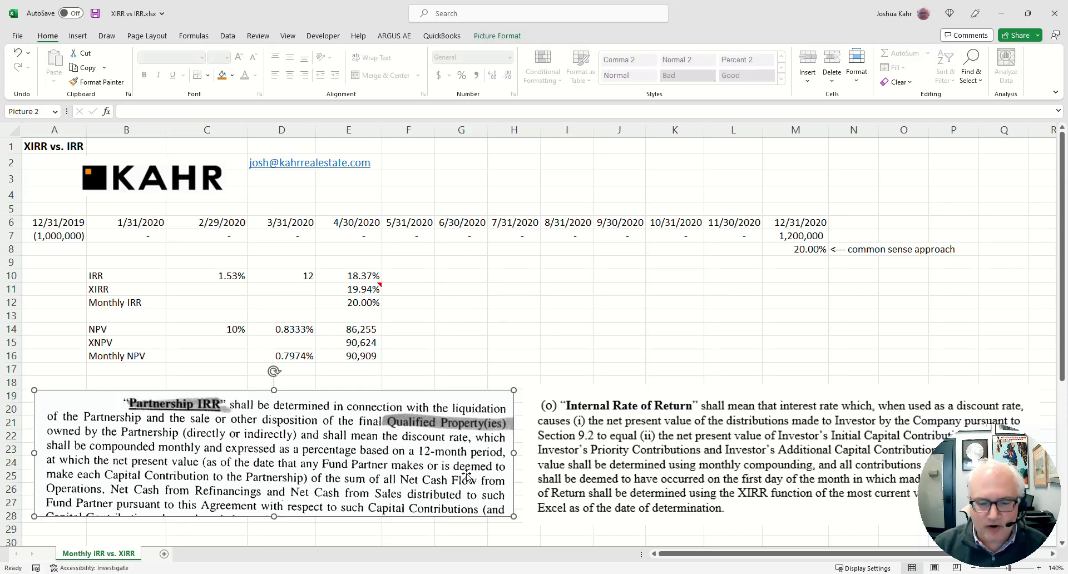
{"action": "left_click", "coordinate": [626, 472]}
{"action": "left_click", "coordinate": [493, 346]}
Review the Monthly IRR formula in E12 and leave it unchanged at 20.00%.
{"action": "left_click", "coordinate": [376, 307]}
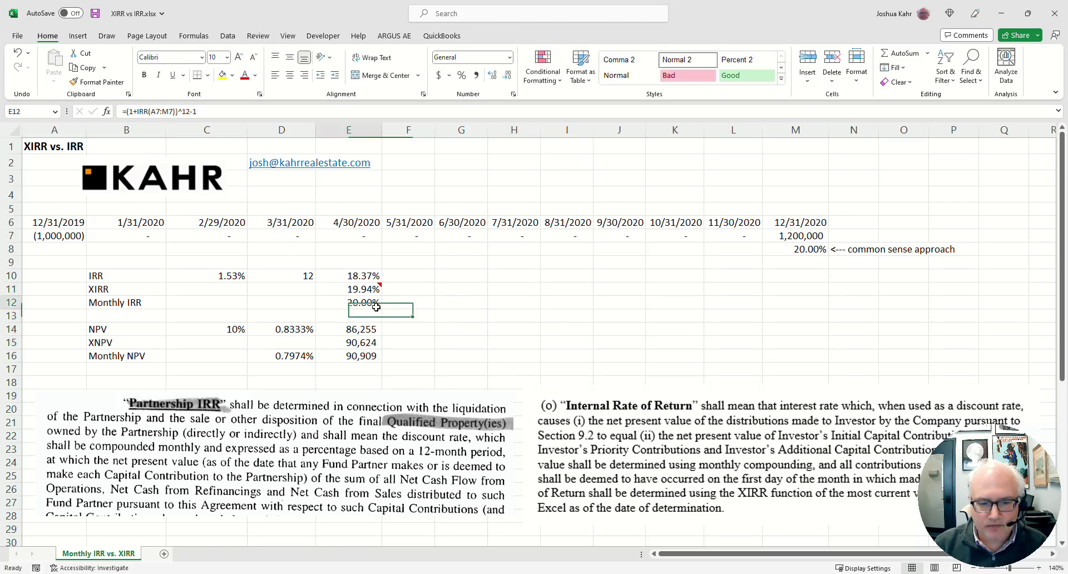
{"action": "key", "text": "F2"}
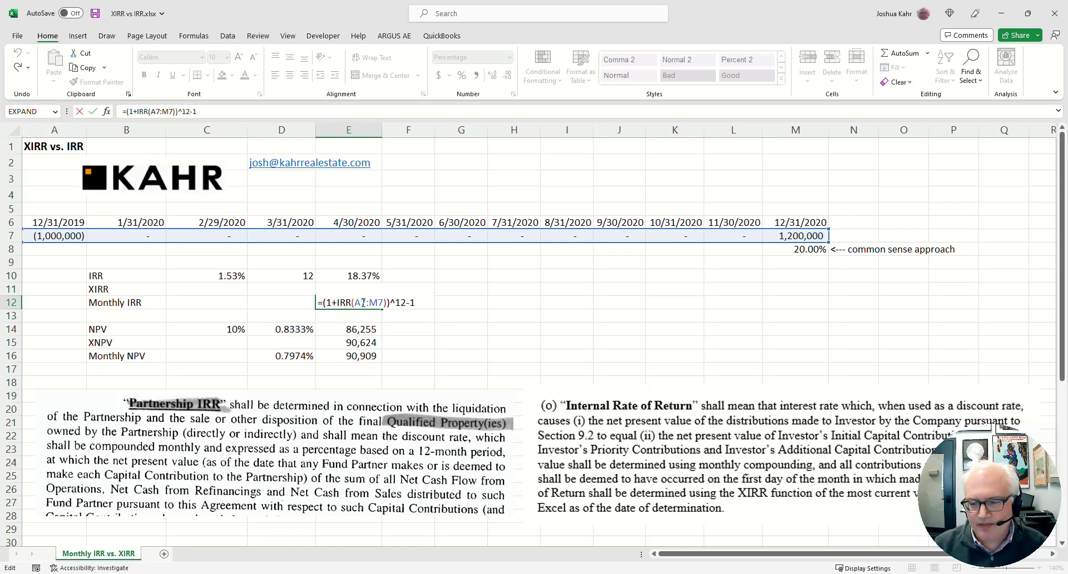
{"action": "key", "text": "ctrl+Return"}
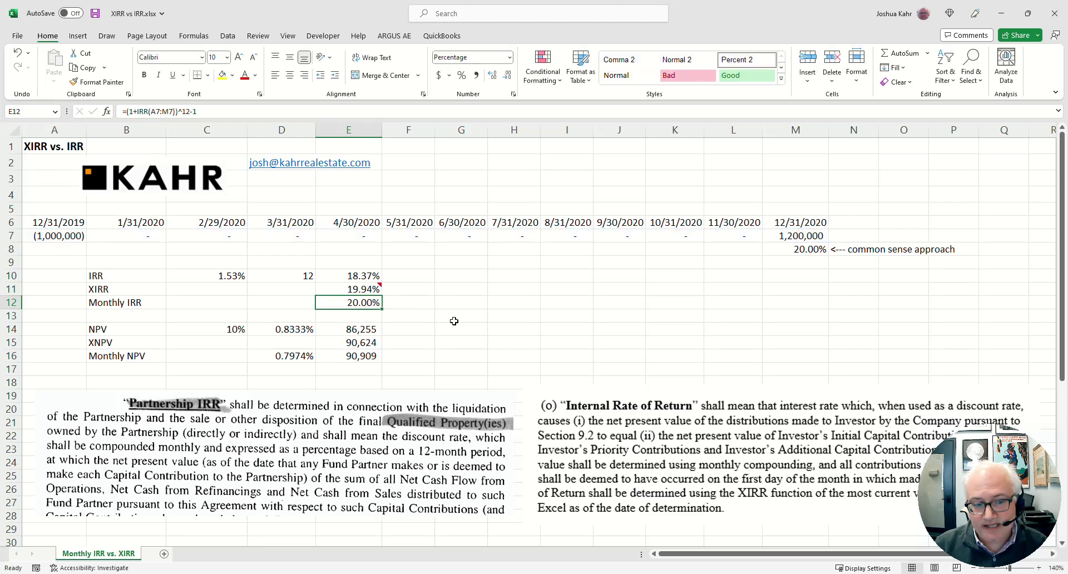
{"action": "left_click_drag", "start_coordinate": [88, 288], "coordinate": [349, 302]}
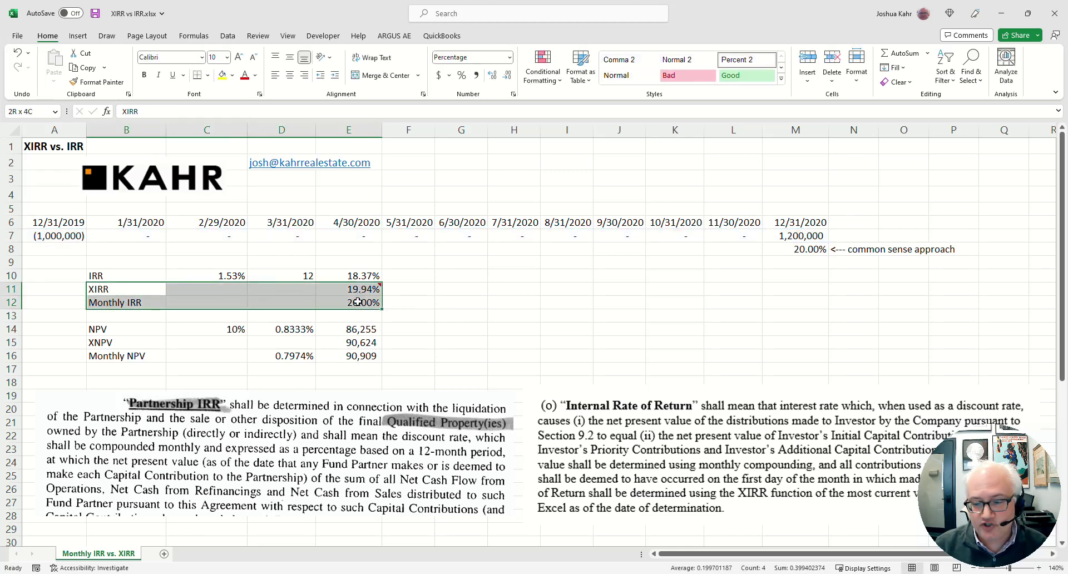
{"action": "left_click", "coordinate": [304, 458]}
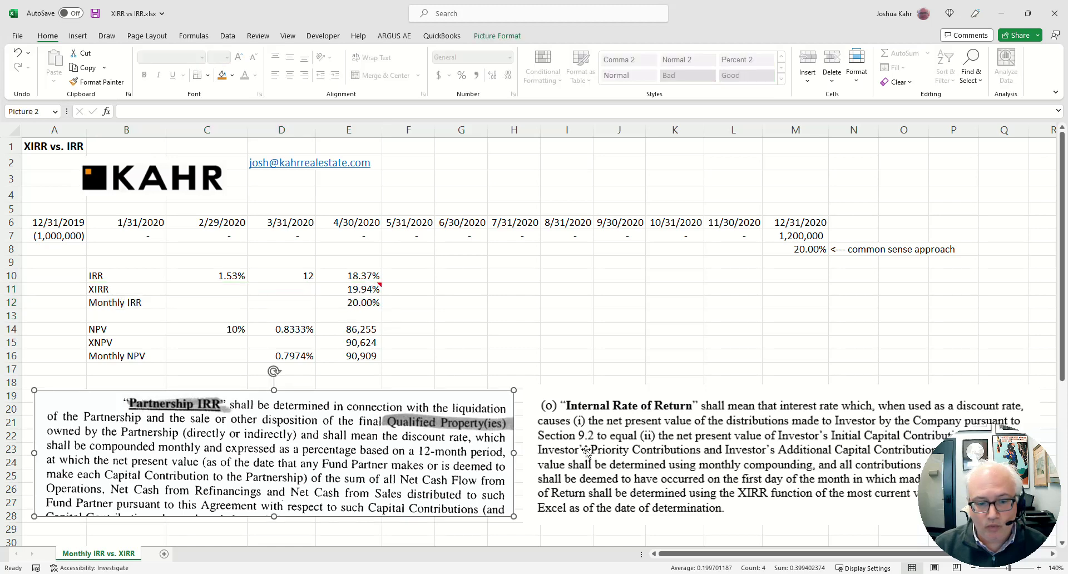
{"action": "left_click", "coordinate": [628, 452]}
{"action": "left_click", "coordinate": [454, 444]}
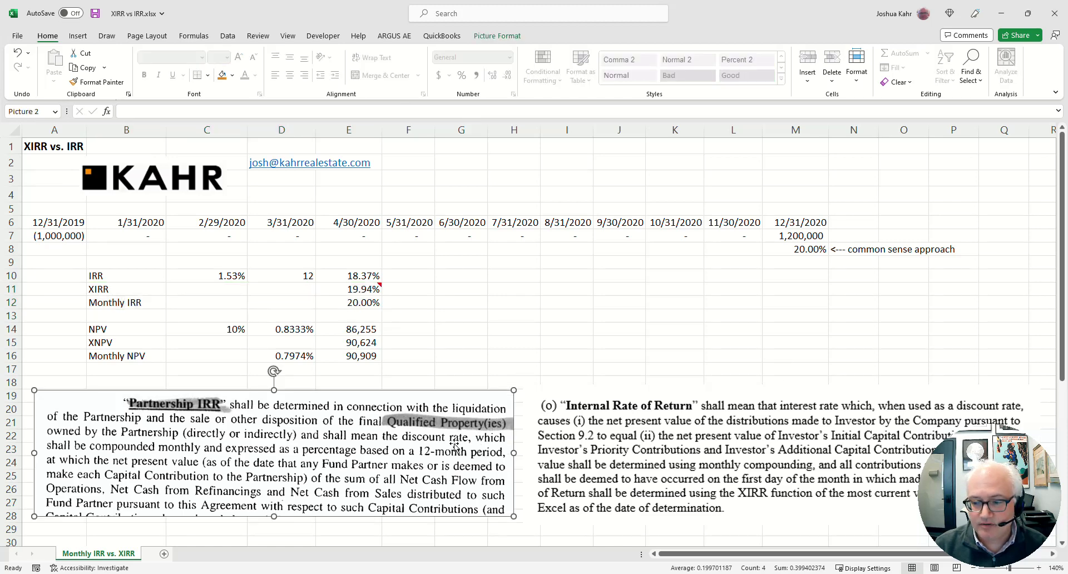
{"action": "left_click", "coordinate": [698, 464]}
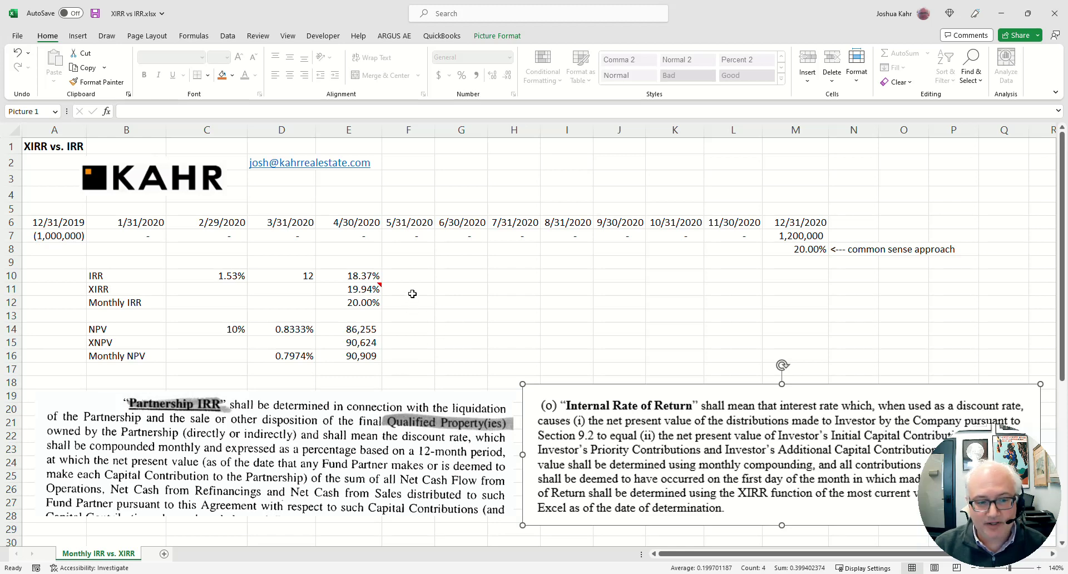
{"action": "left_click_drag", "start_coordinate": [411, 292], "coordinate": [338, 294]}
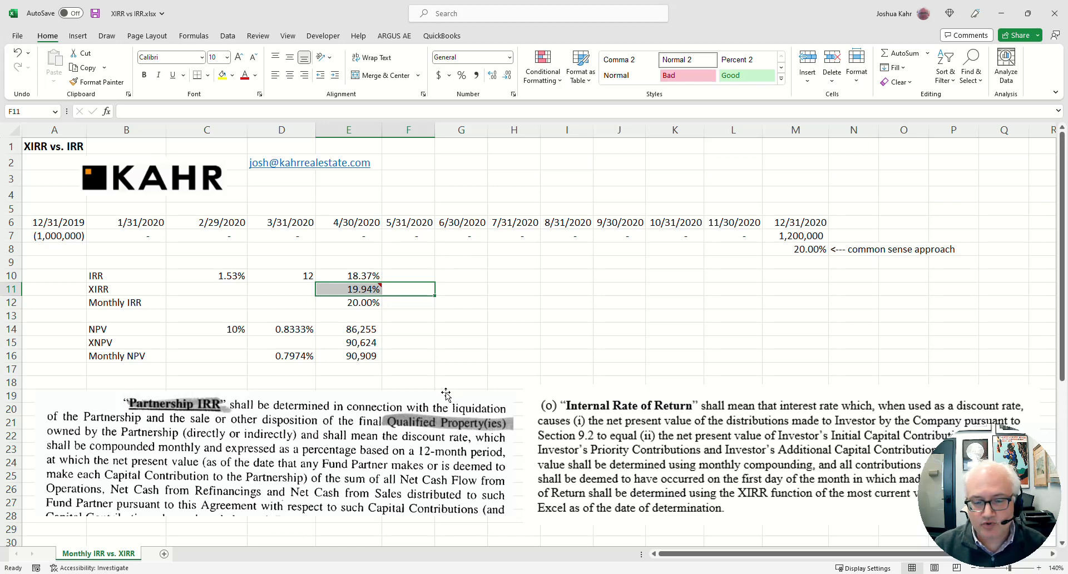
Drag the Internal Rate of Return clause picture up to cover rows 10–21 next to the results.
{"action": "left_click", "coordinate": [560, 277]}
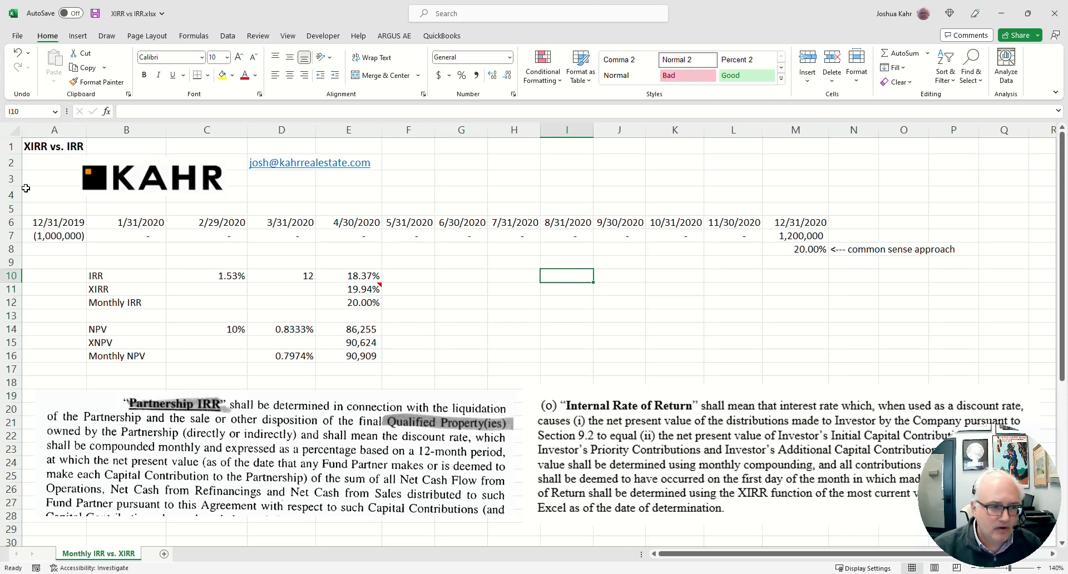
{"action": "left_click_drag", "start_coordinate": [47, 146], "coordinate": [128, 146]}
{"action": "left_click", "coordinate": [544, 292]}
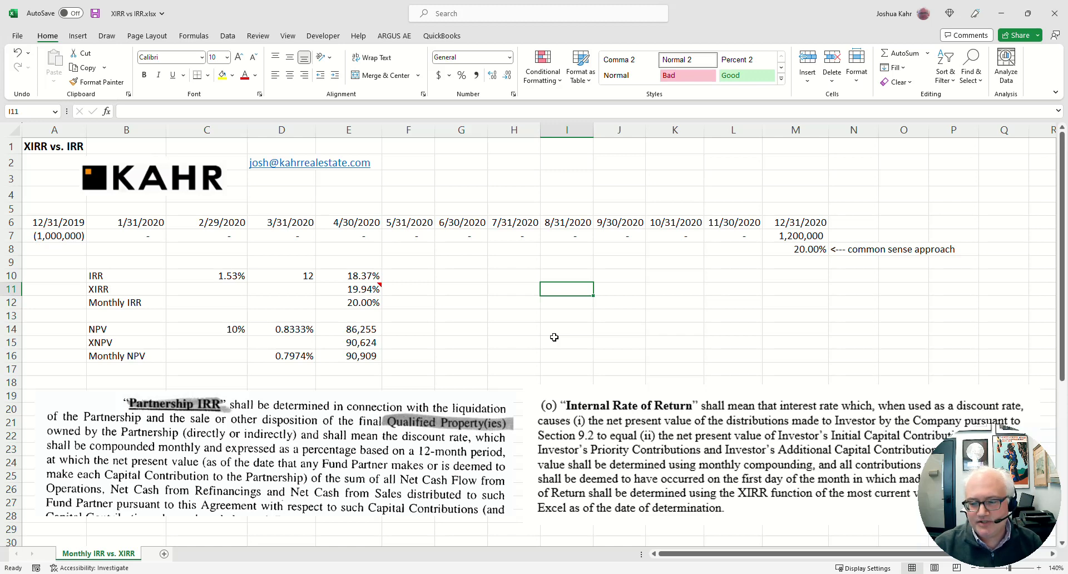
{"action": "left_click", "coordinate": [686, 466]}
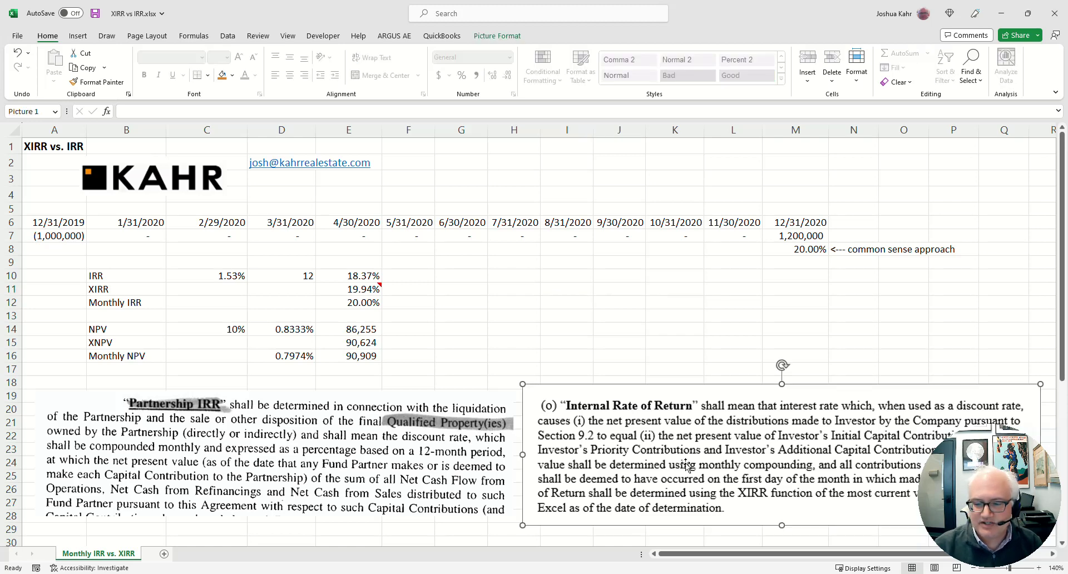
{"action": "left_click_drag", "start_coordinate": [686, 465], "coordinate": [678, 364]}
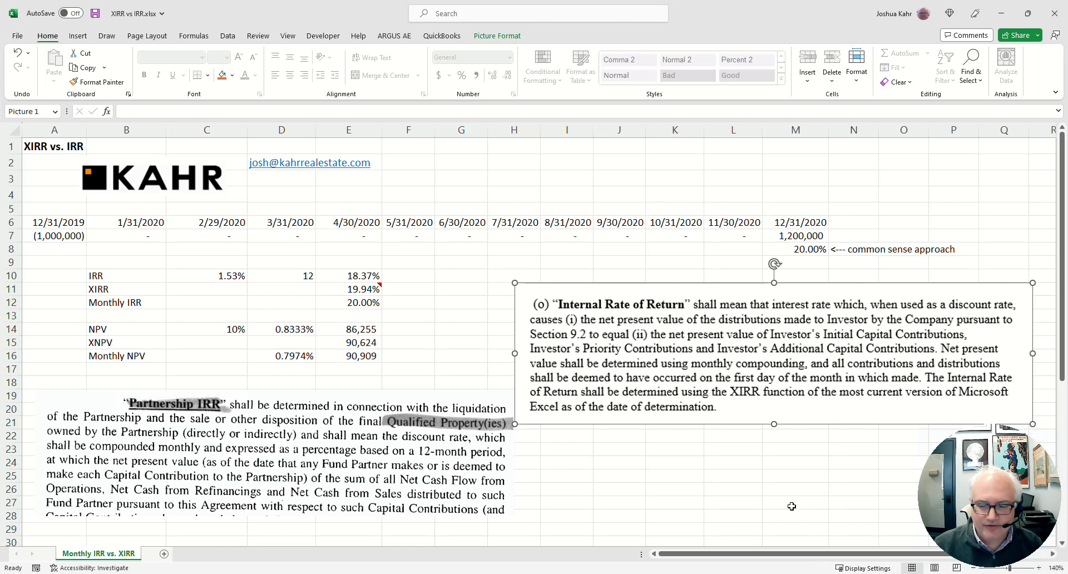